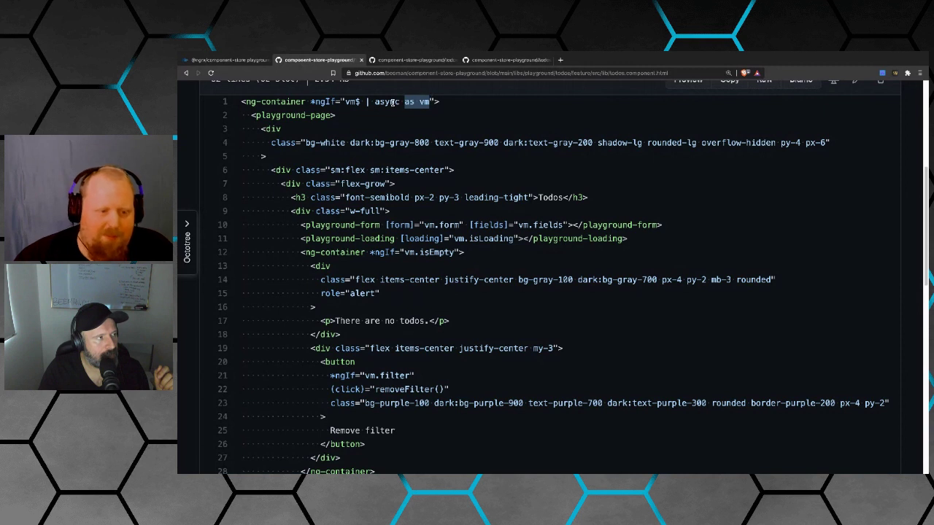
Switch from the todos template code to the Component Store Playground app and open My Workflow from the workflows list.
drag(360, 102, 400, 102)
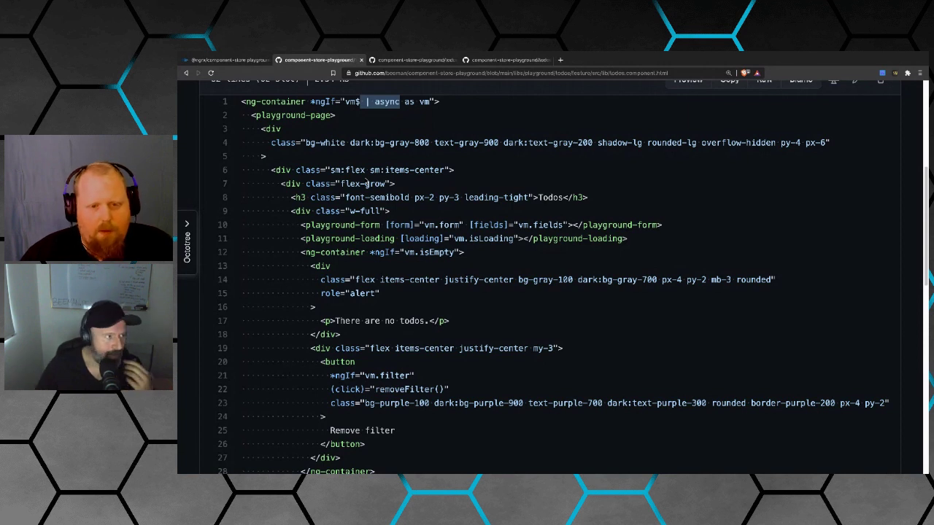
click(227, 60)
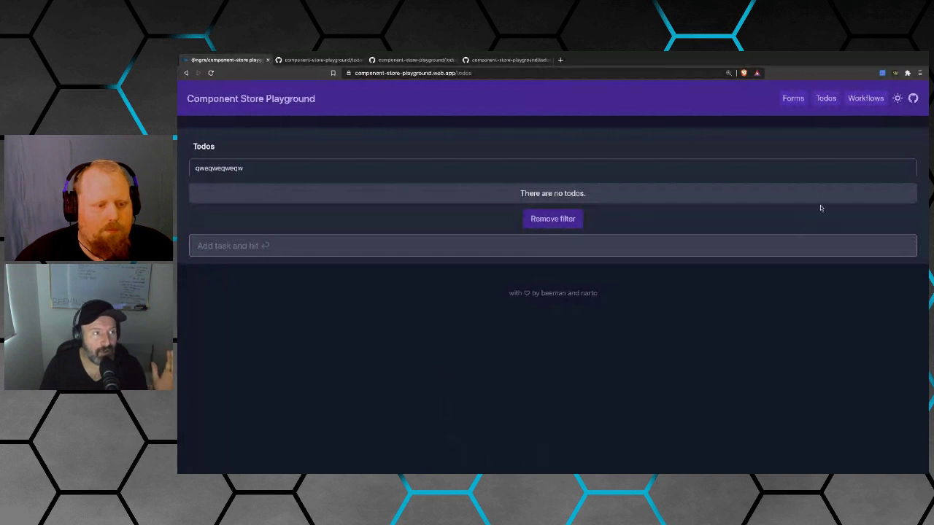
click(868, 104)
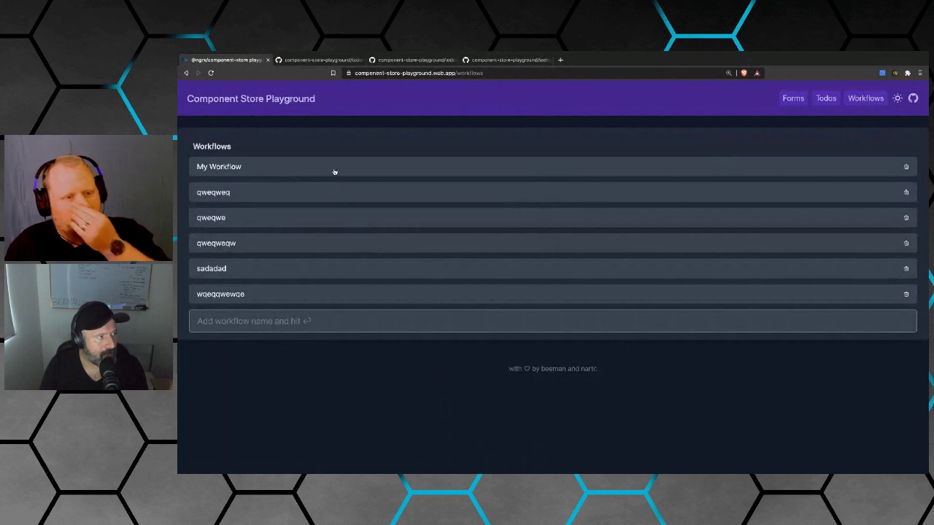
click(333, 169)
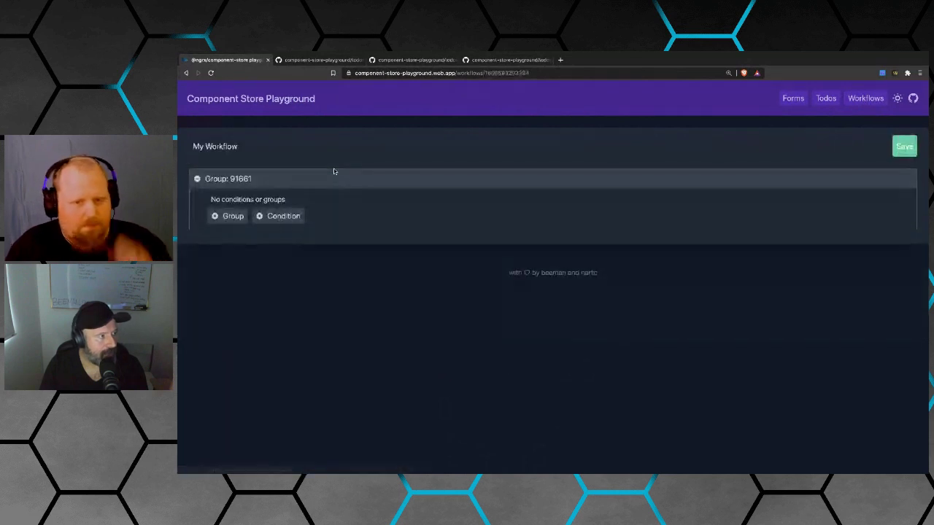
Add two nested groups under My Workflow's root group, and collapse and re-expand the root group.
click(228, 217)
click(230, 278)
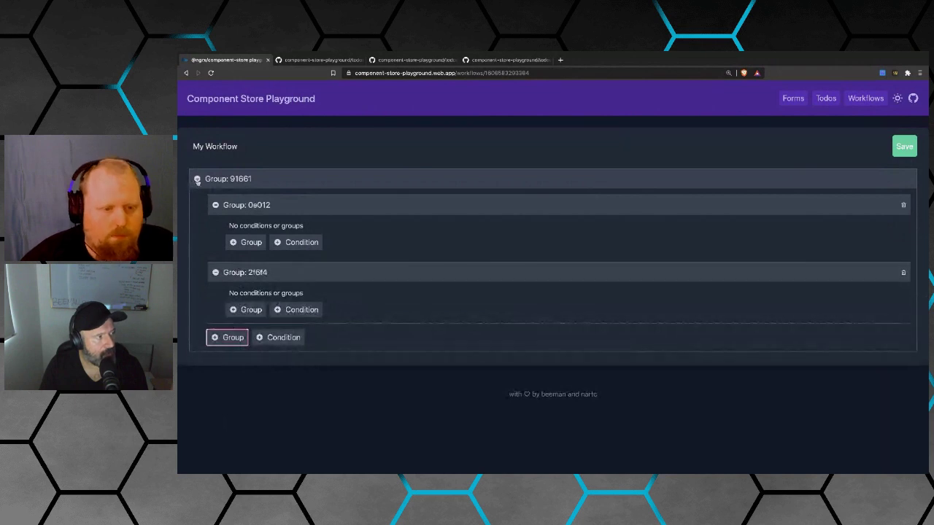
click(197, 179)
click(197, 179)
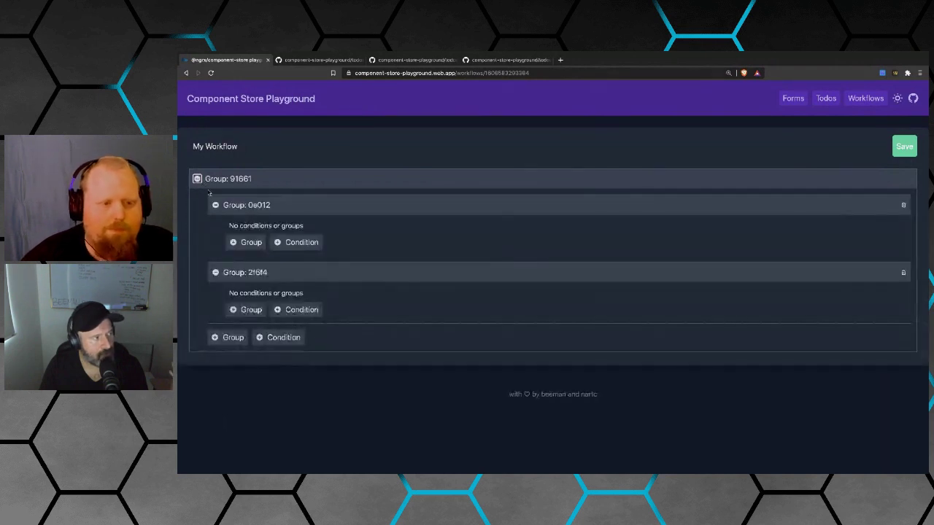
Add a subgroup containing three conditions inside the first nested group and save the workflow.
click(243, 243)
click(273, 270)
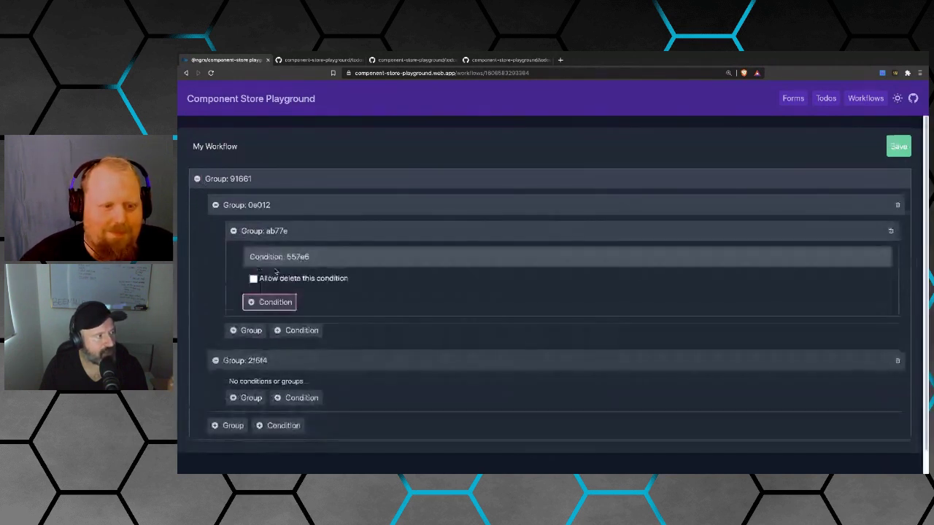
click(272, 300)
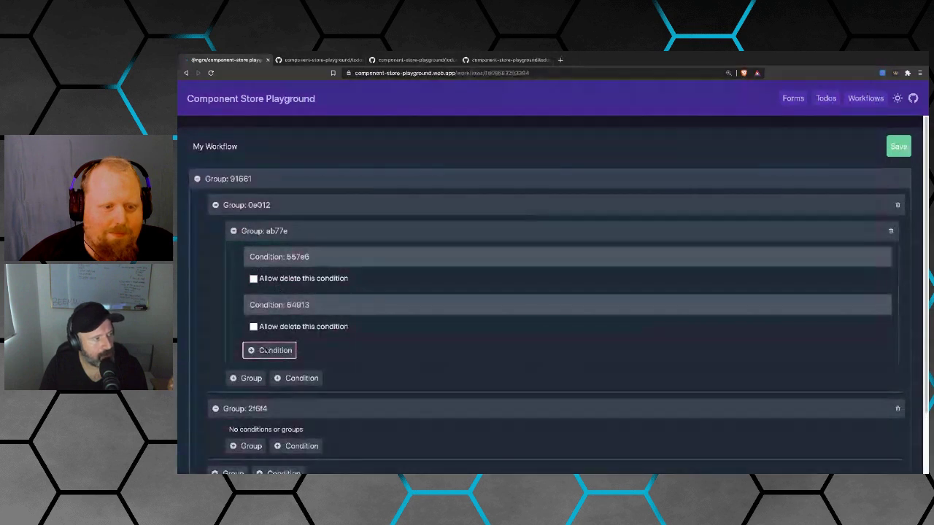
click(267, 350)
click(905, 144)
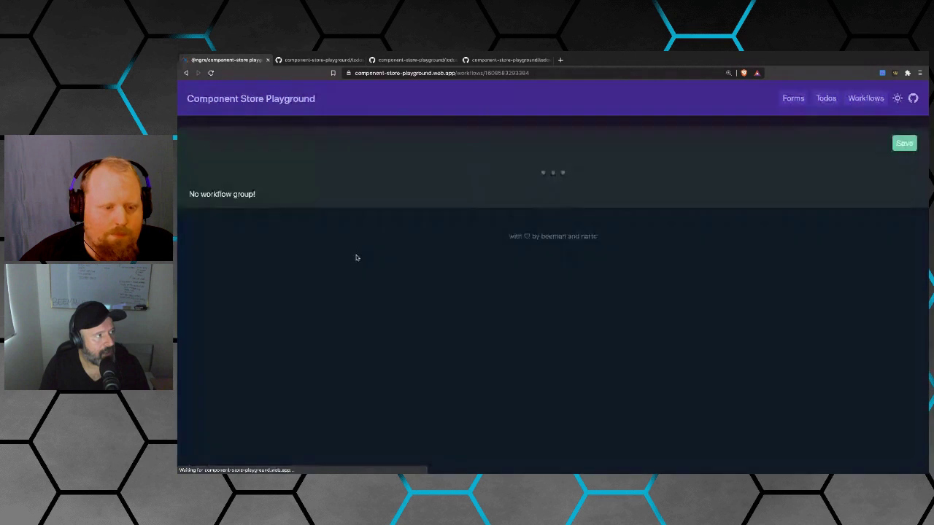
Allow deletion of the first two conditions in the innermost group and delete them one after the other.
scroll(351, 259, down, 2)
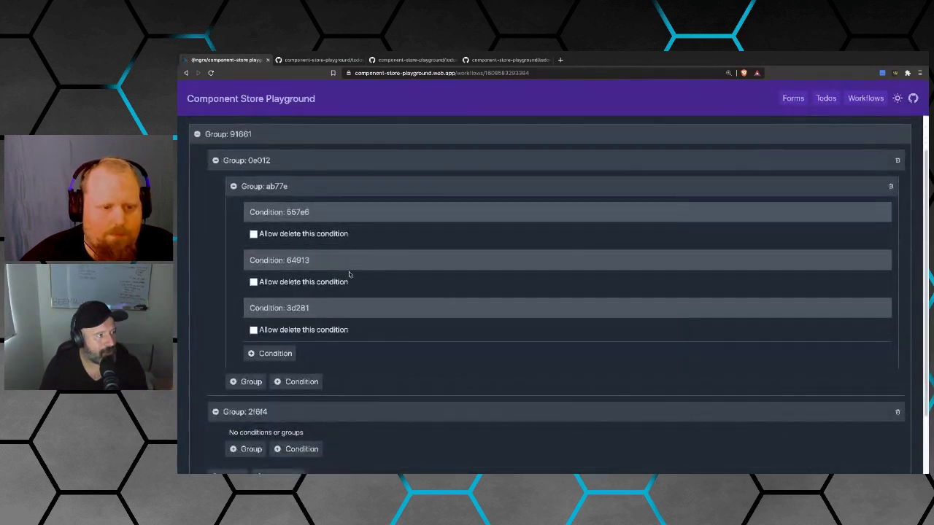
click(309, 219)
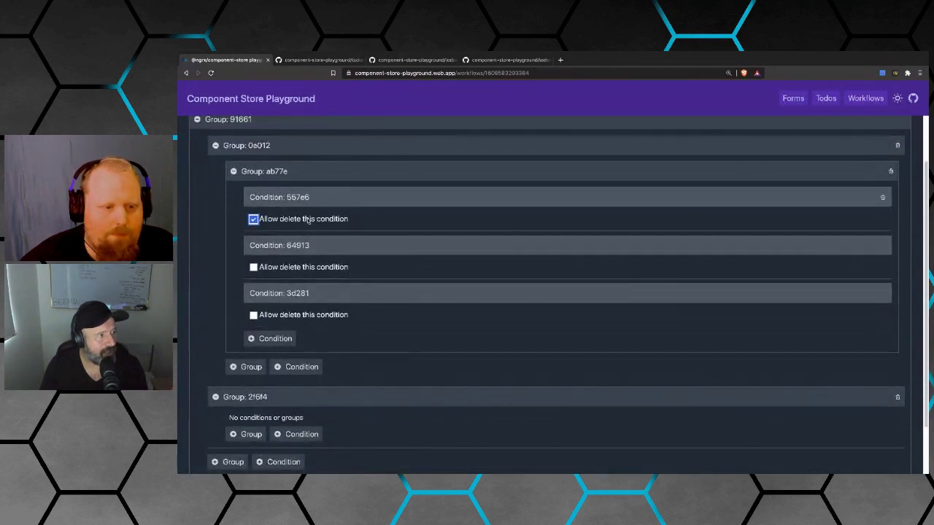
click(883, 198)
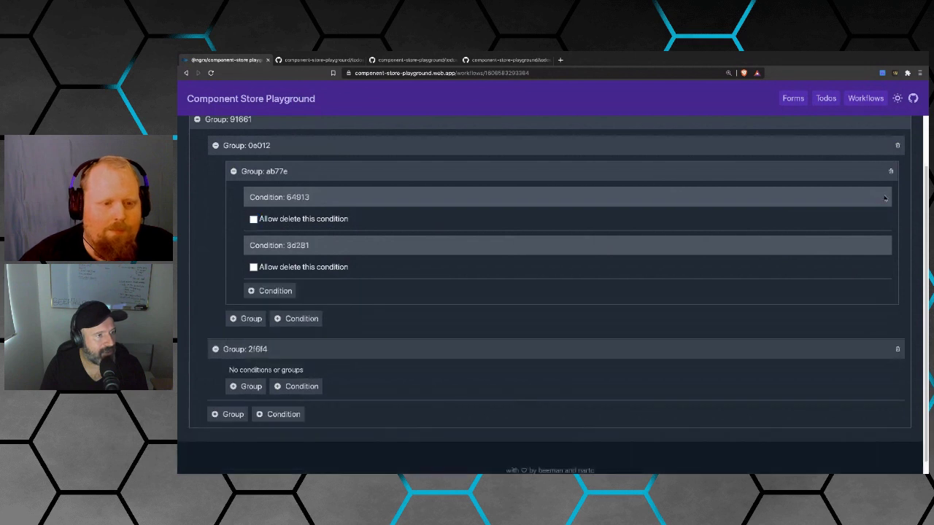
click(307, 219)
click(882, 197)
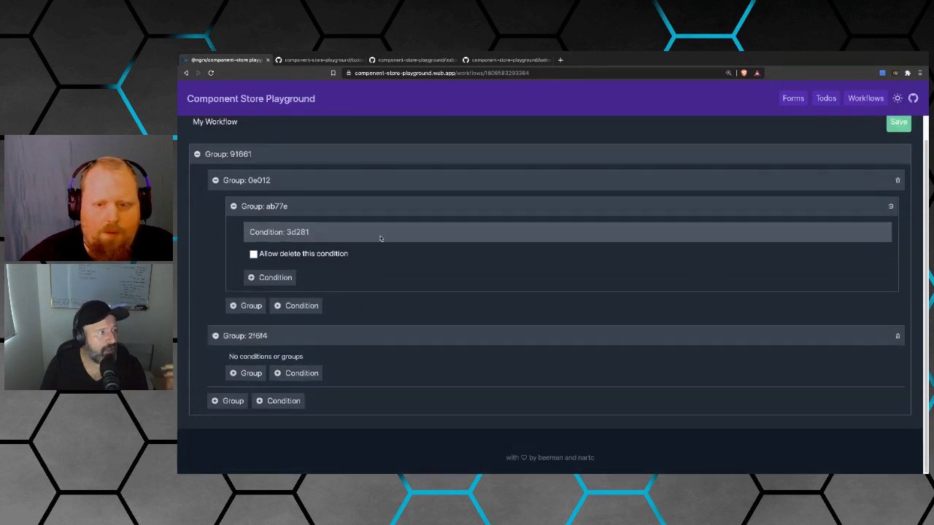
Allow deletion of the innermost group's remaining condition, add another condition below it and save the workflow.
drag(243, 205, 309, 235)
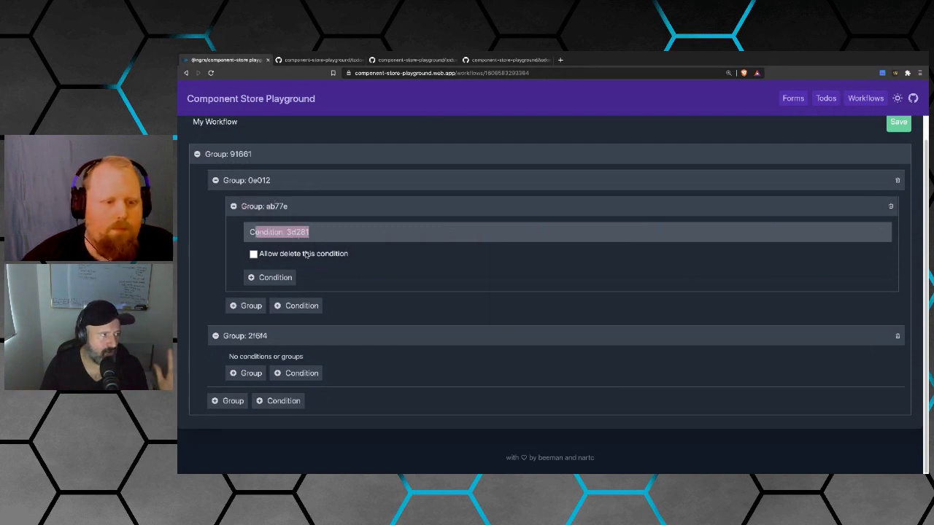
click(306, 256)
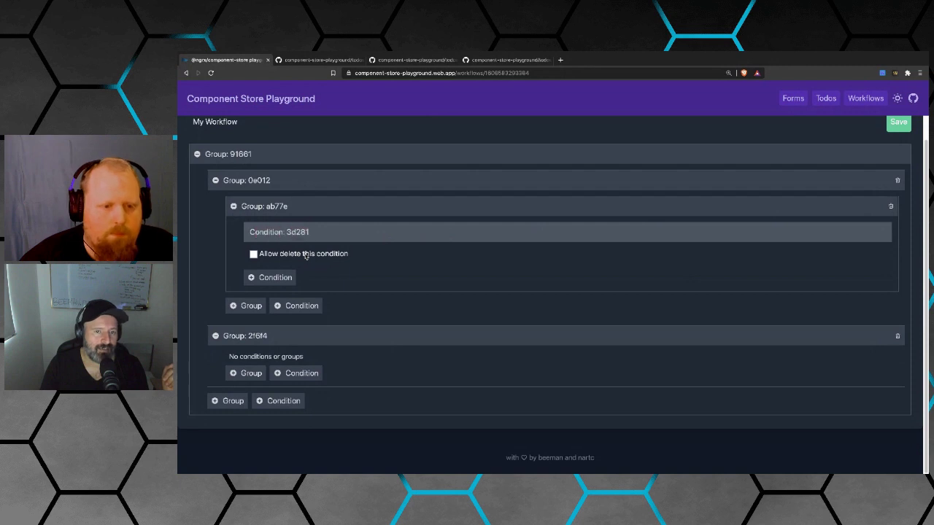
click(272, 278)
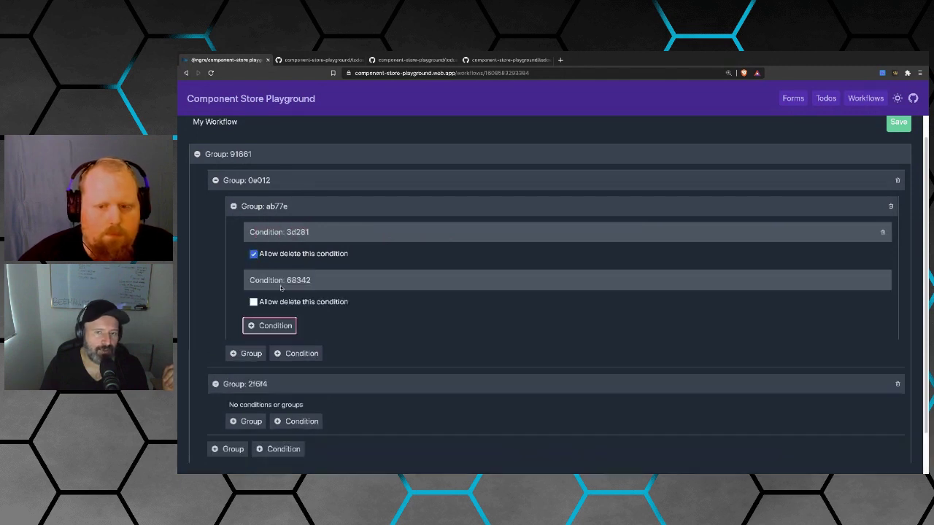
click(898, 123)
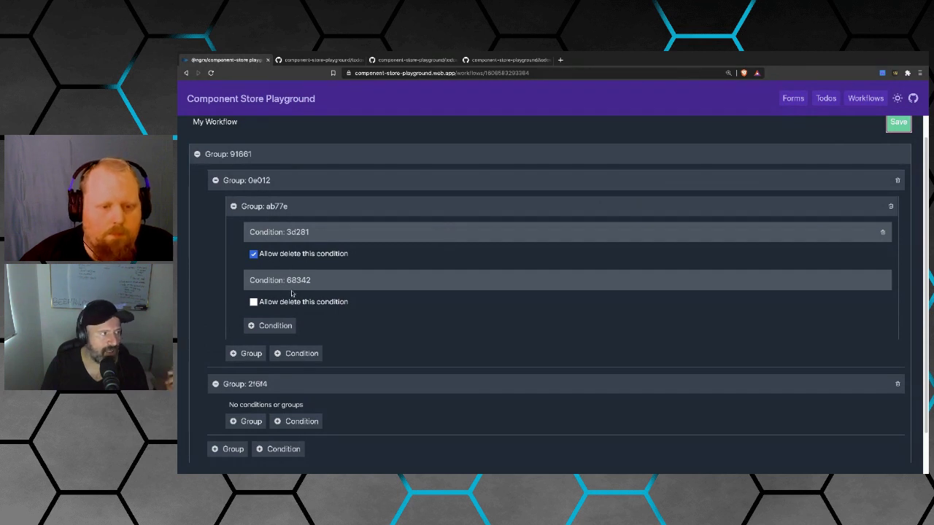
Open the playground's GitHub repository from the app header and return to the My Workflow page.
scroll(288, 292, down, 1)
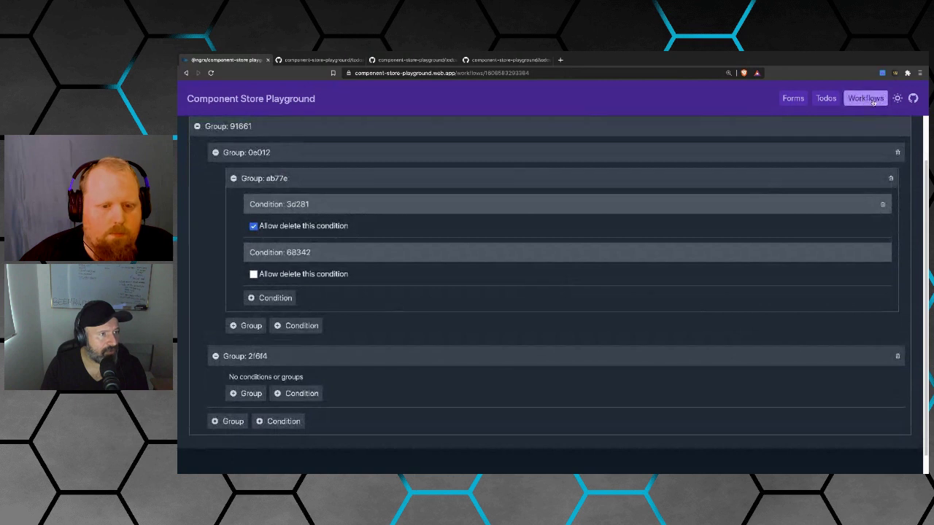
click(913, 98)
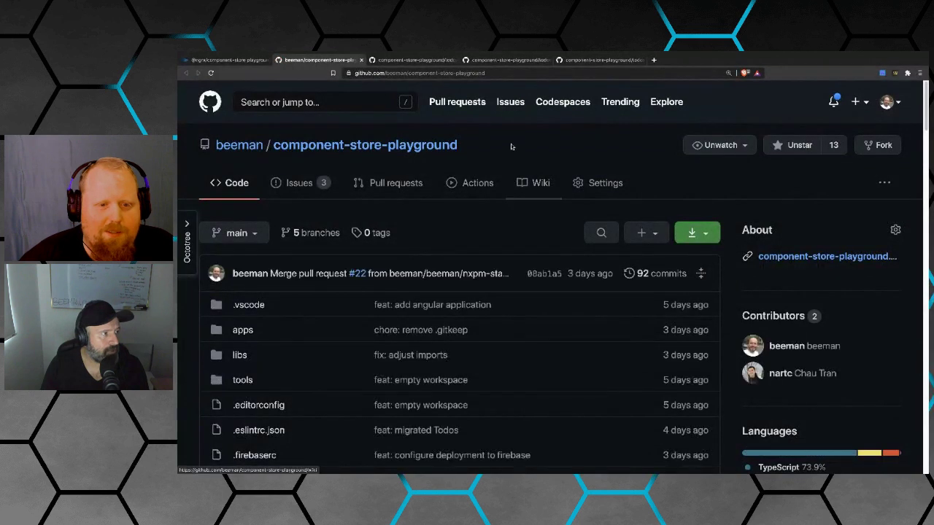
triple_click(510, 144)
click(510, 144)
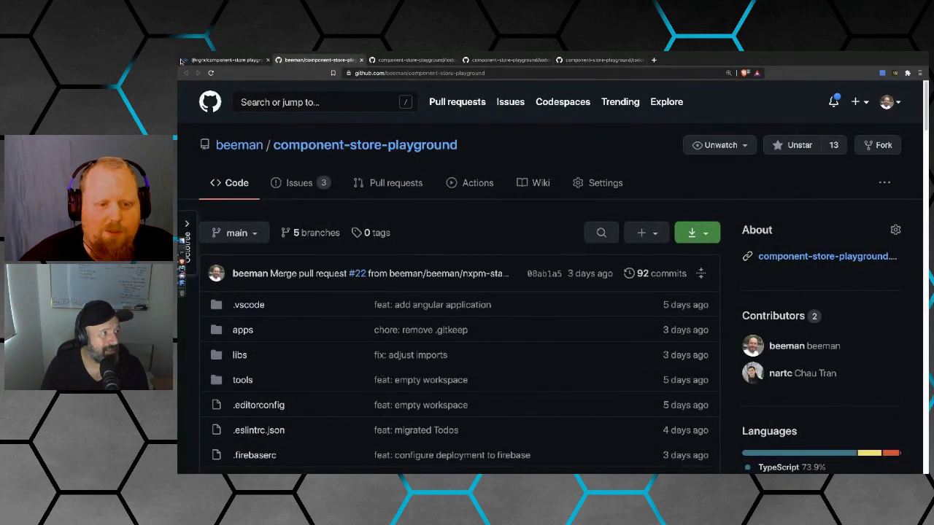
click(225, 61)
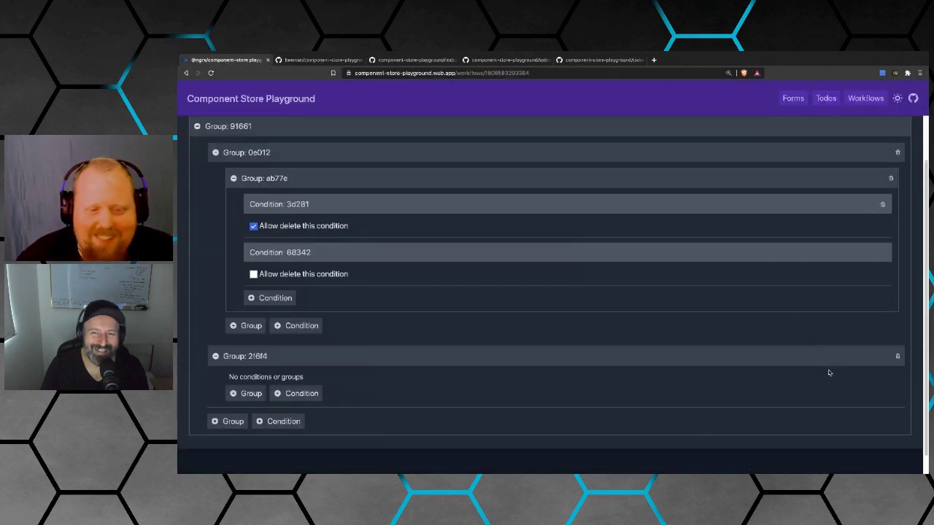
Demonstrate the theme switch on My Workflow by toggling repeatedly between dark and light, ending in light mode.
click(897, 99)
click(896, 99)
click(897, 98)
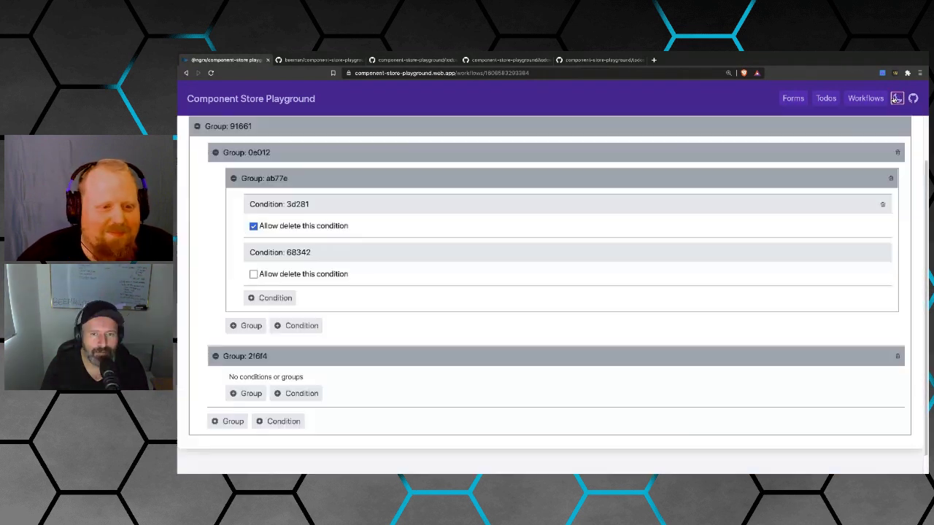
scroll(854, 234, up, 2)
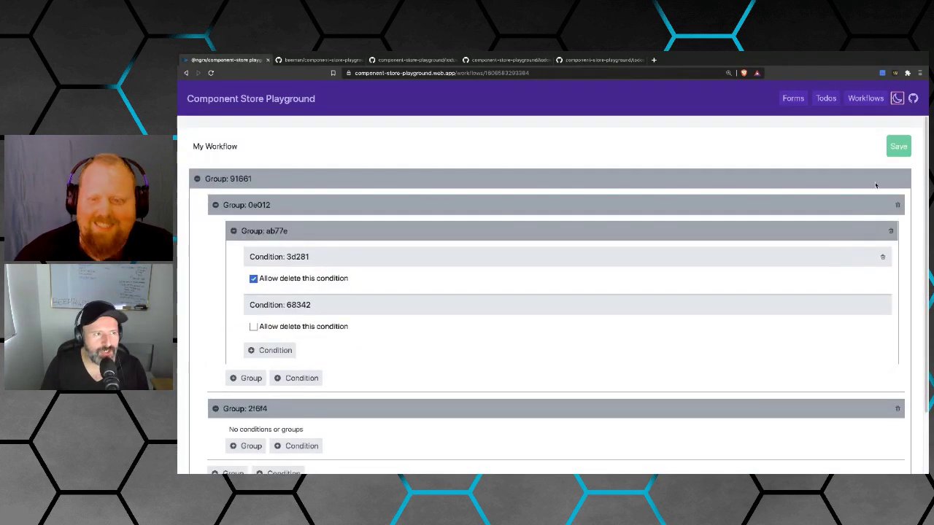
click(896, 99)
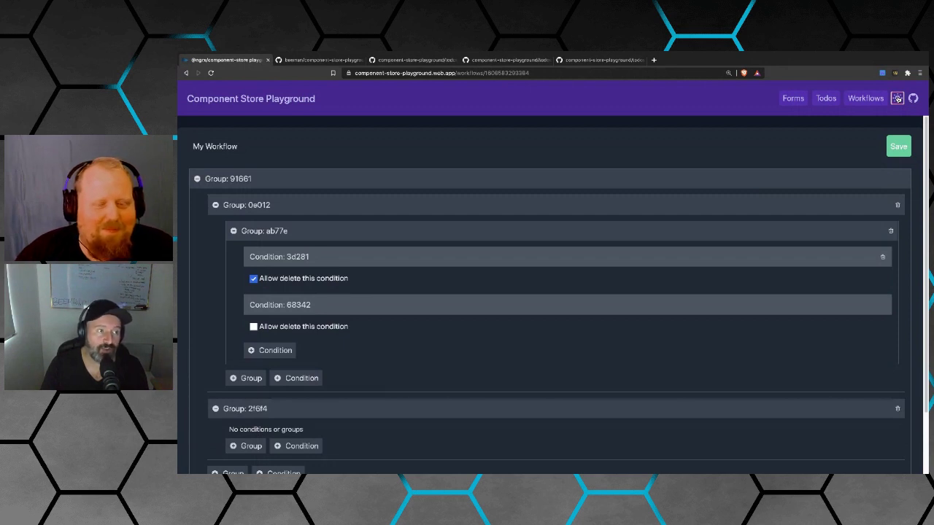
click(897, 98)
click(896, 98)
click(896, 98)
click(897, 99)
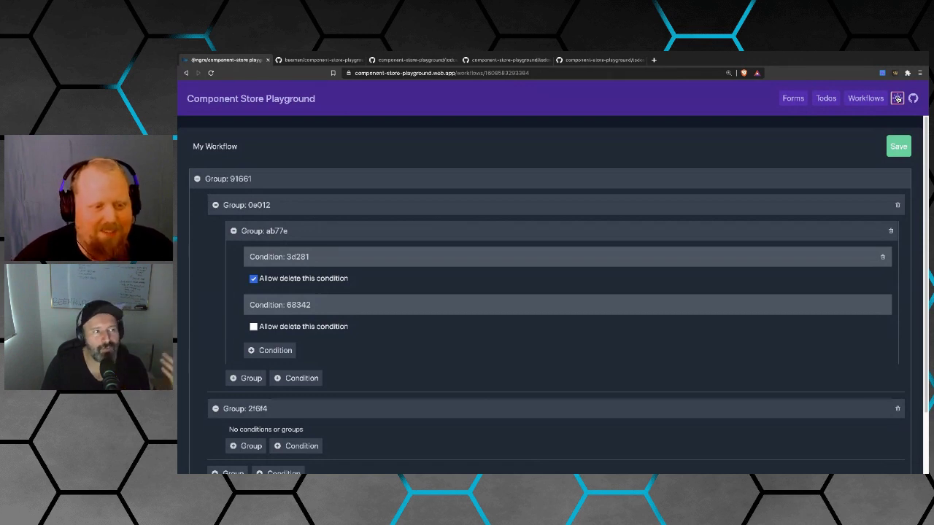
click(896, 98)
click(897, 98)
click(897, 98)
click(897, 97)
click(897, 98)
click(896, 98)
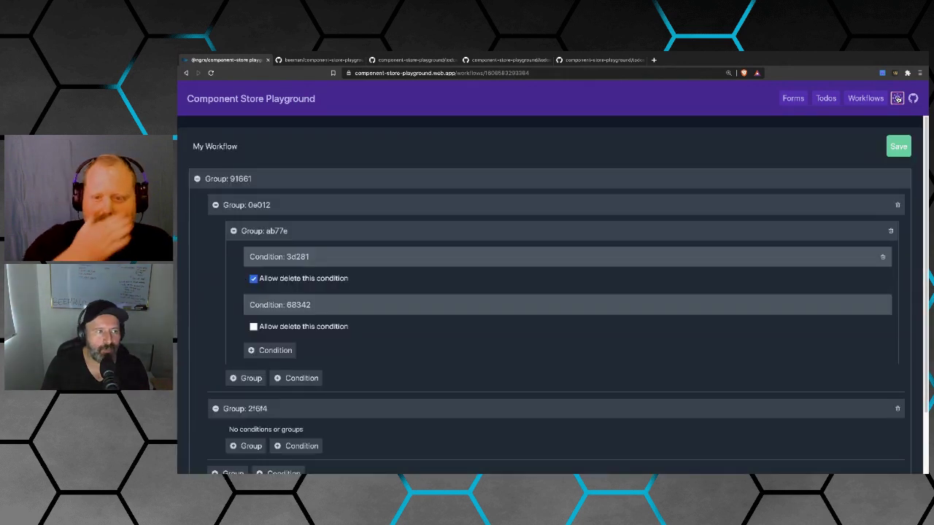
click(896, 98)
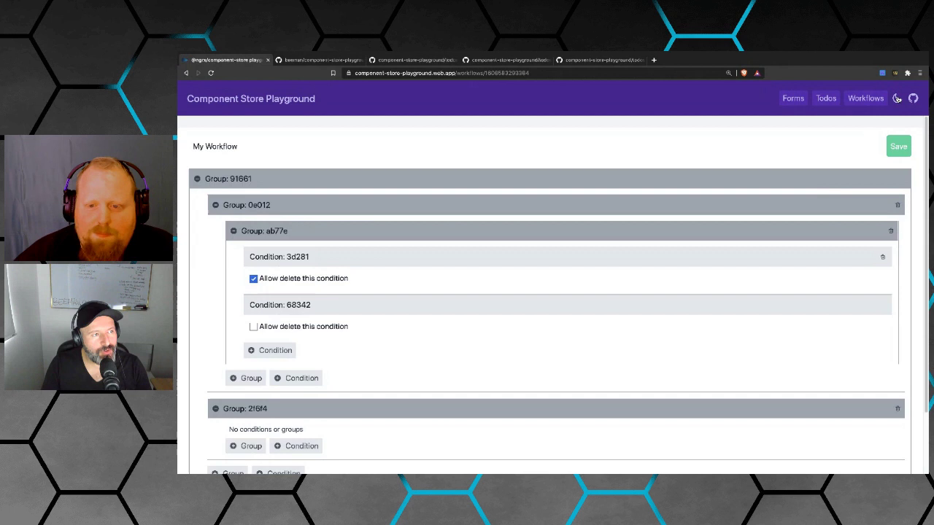
click(897, 97)
click(896, 98)
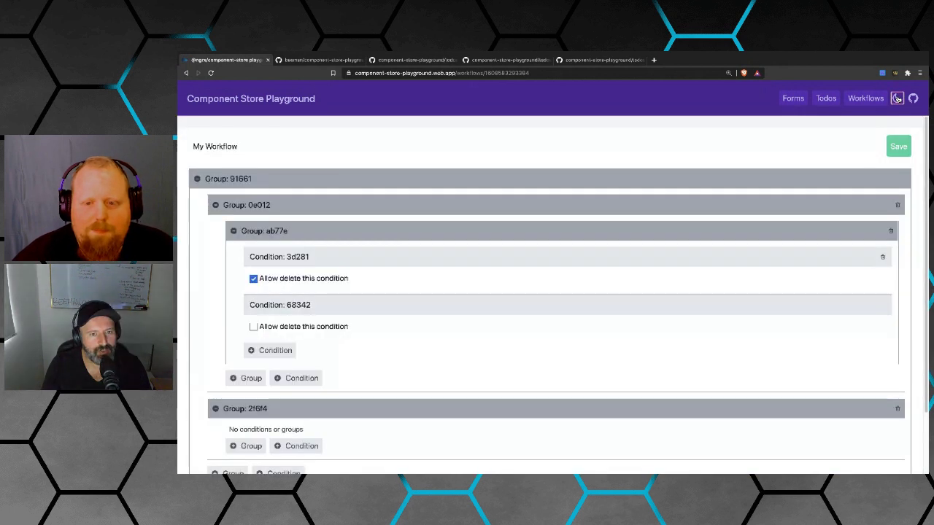
click(896, 98)
click(897, 98)
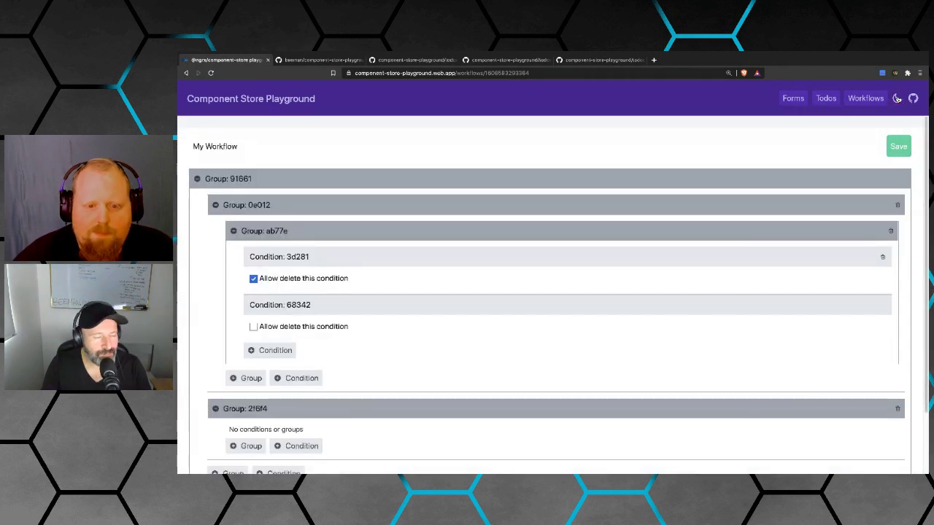
Open the Forms examples and switch the app to the dark theme.
click(795, 99)
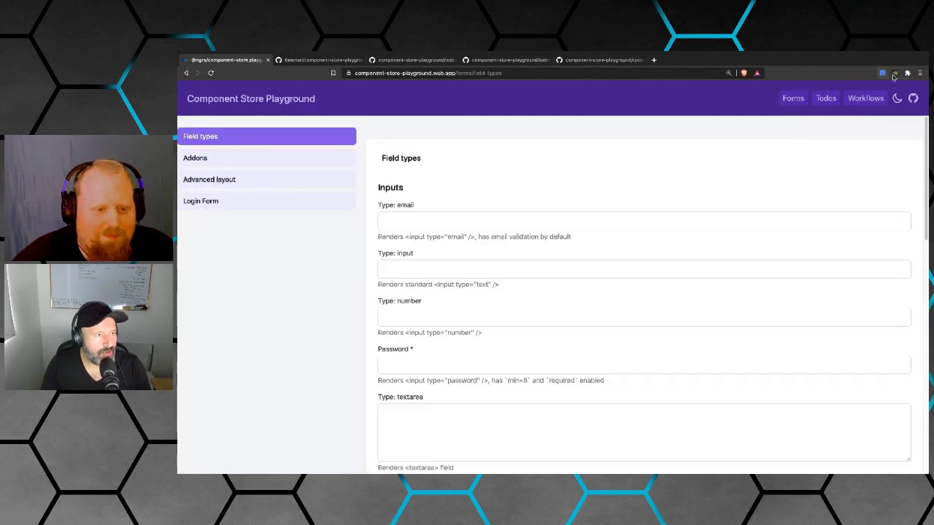
click(897, 98)
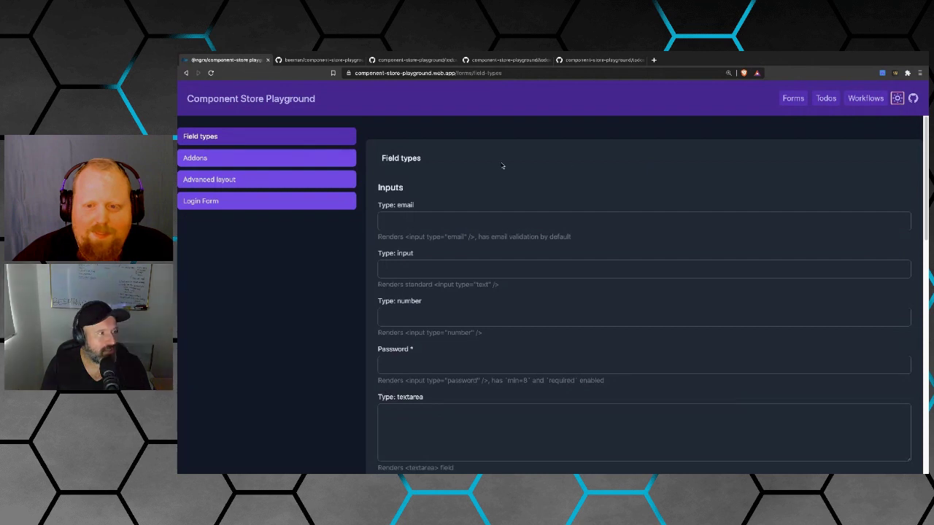
Look through the Field types form from inputs to date and time fields, and open the Addons form example.
scroll(347, 302, down, 8)
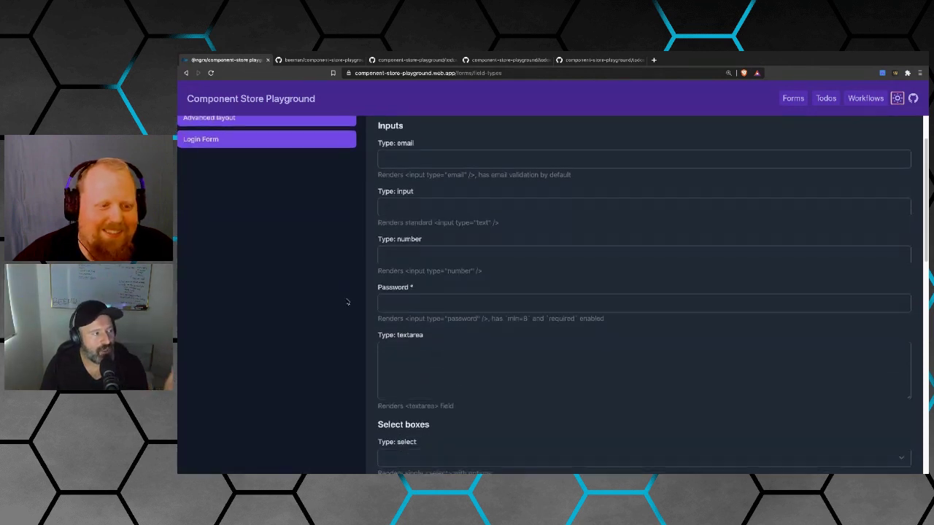
scroll(347, 302, down, 5)
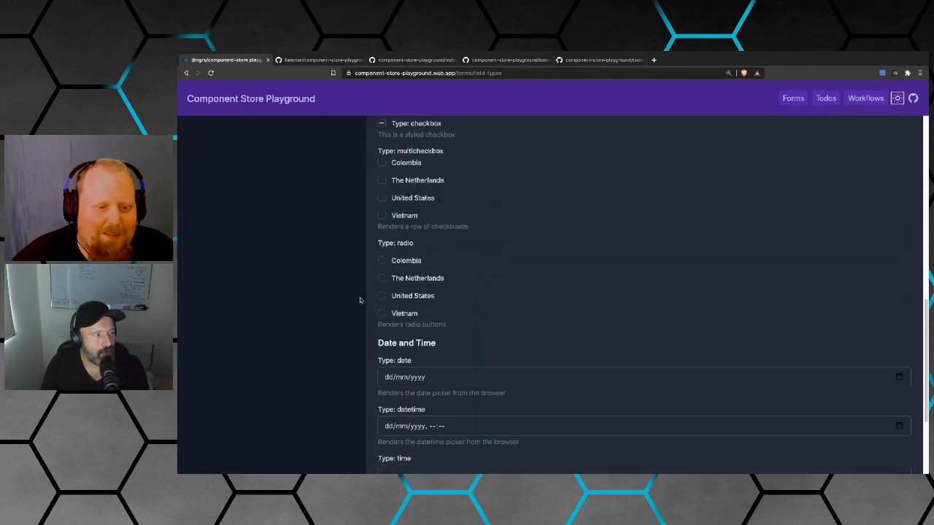
scroll(421, 285, up, 13)
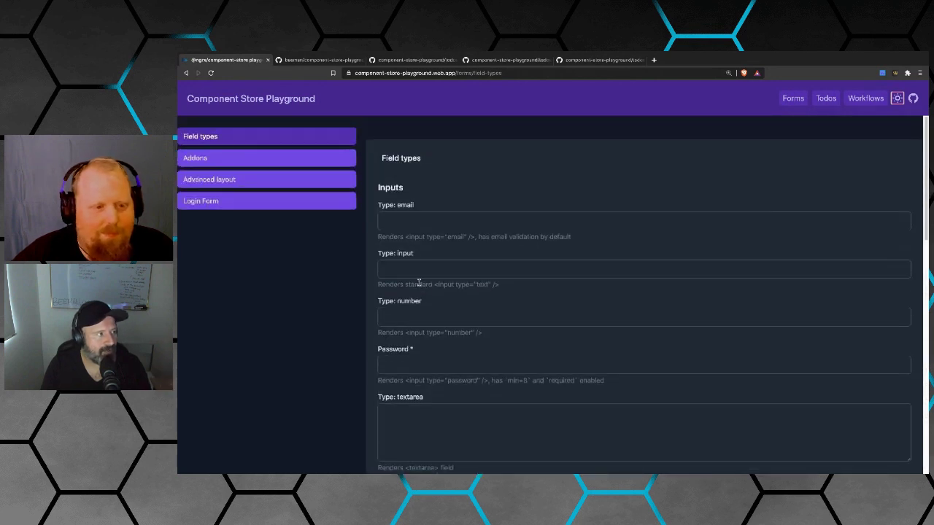
click(315, 157)
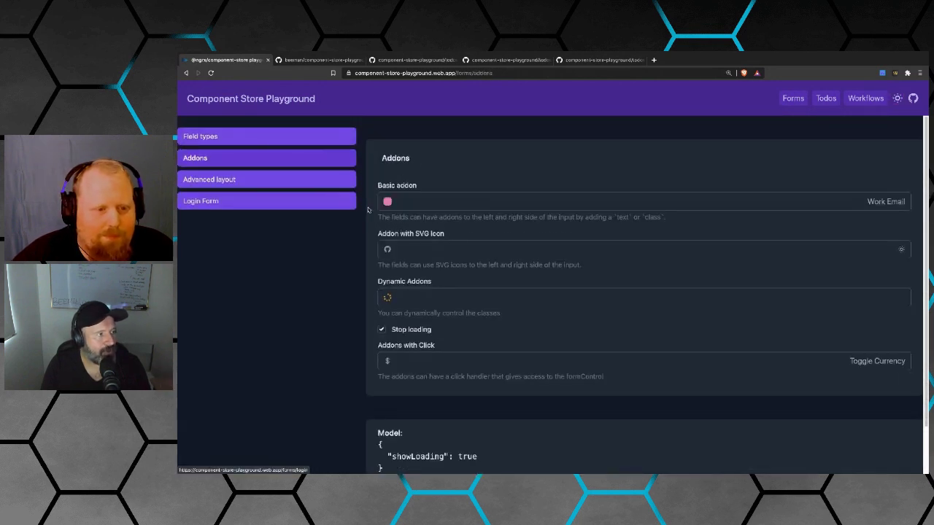
Demonstrate the Dynamic Addons field by switching its loading state off and on repeatedly with the loading checkbox.
click(385, 298)
key(Return)
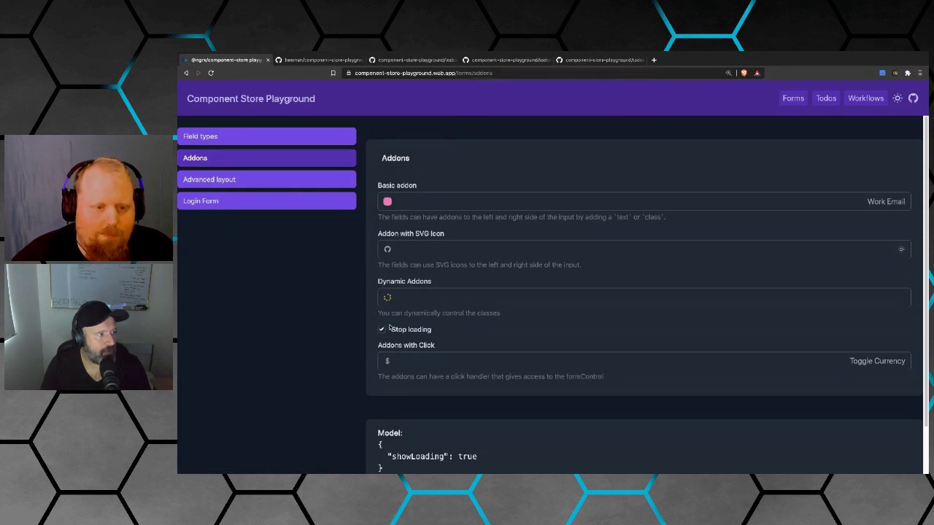
click(384, 332)
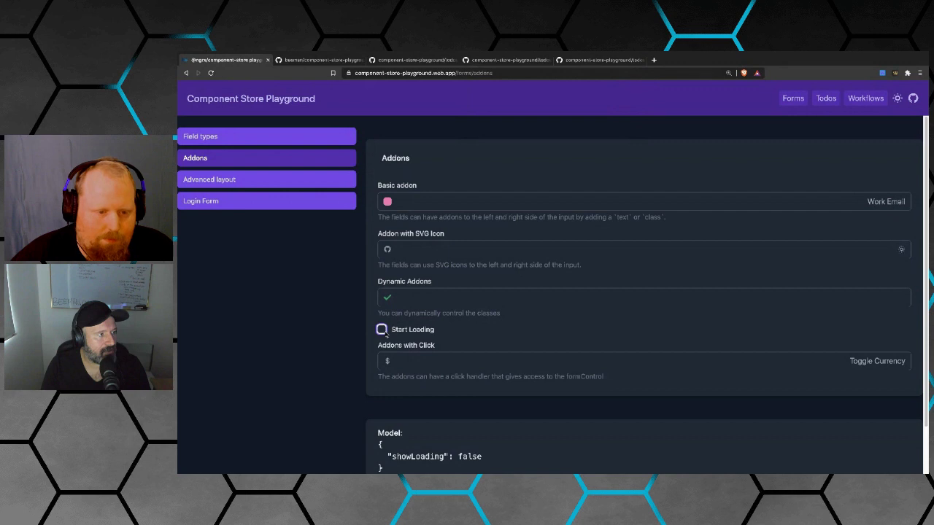
click(384, 331)
click(382, 331)
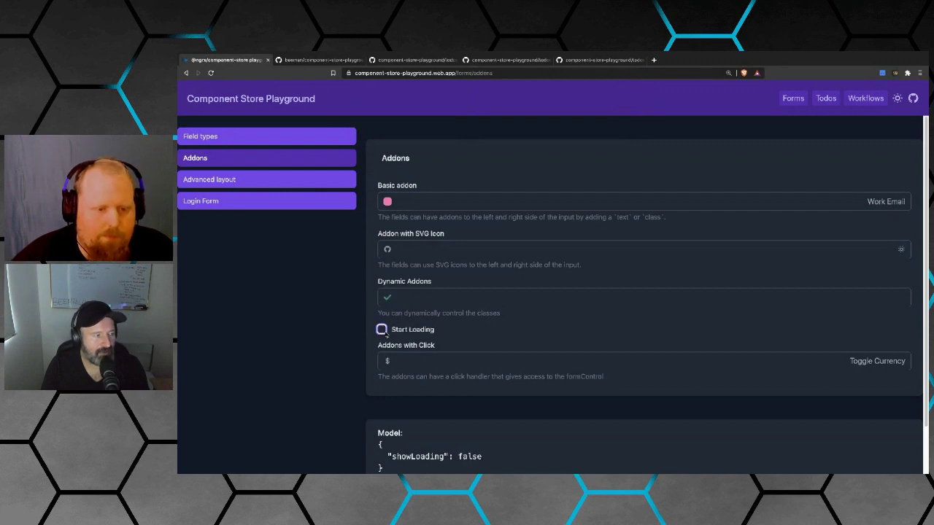
click(383, 330)
click(382, 330)
View the Advanced layout and Login Form examples, and return to the Field types form.
click(324, 179)
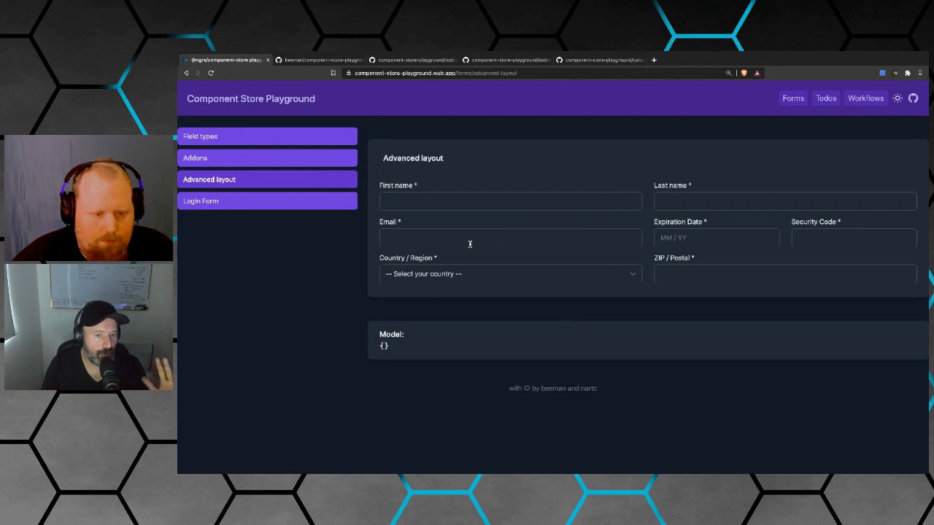
click(296, 207)
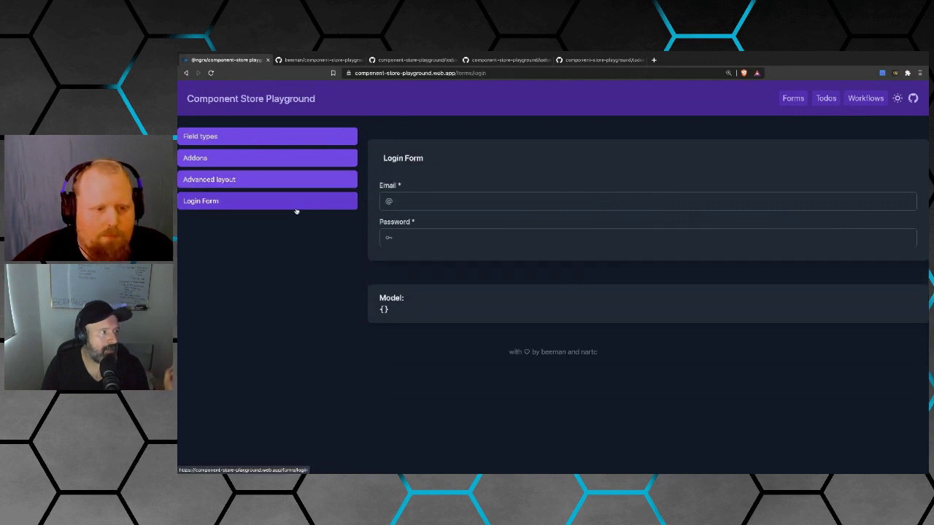
click(313, 137)
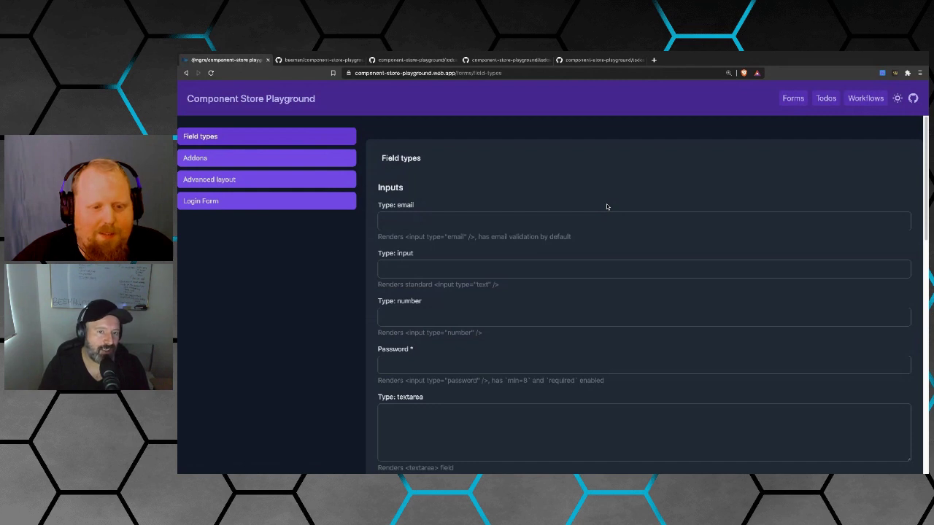
Look through the Field types form, trying The Netherlands and United States in the radio field, and return to its beginning.
click(458, 441)
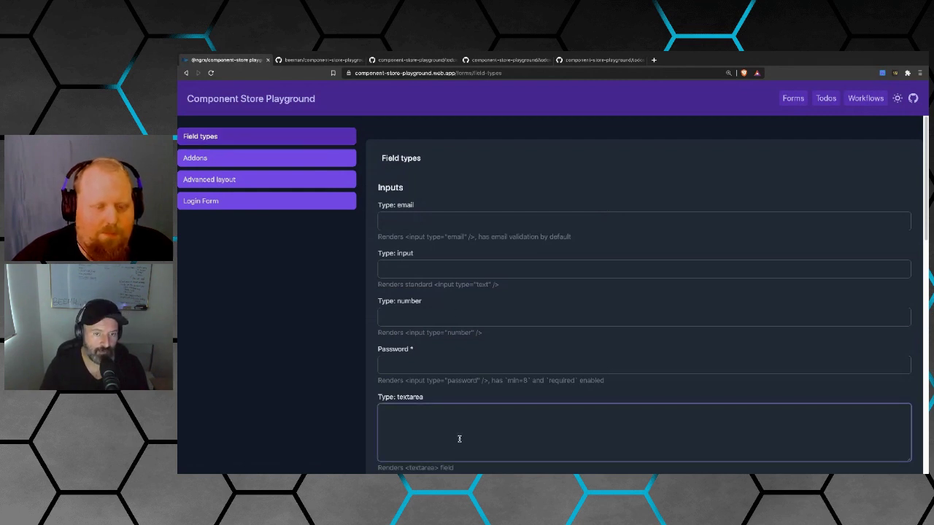
scroll(443, 402, down, 10)
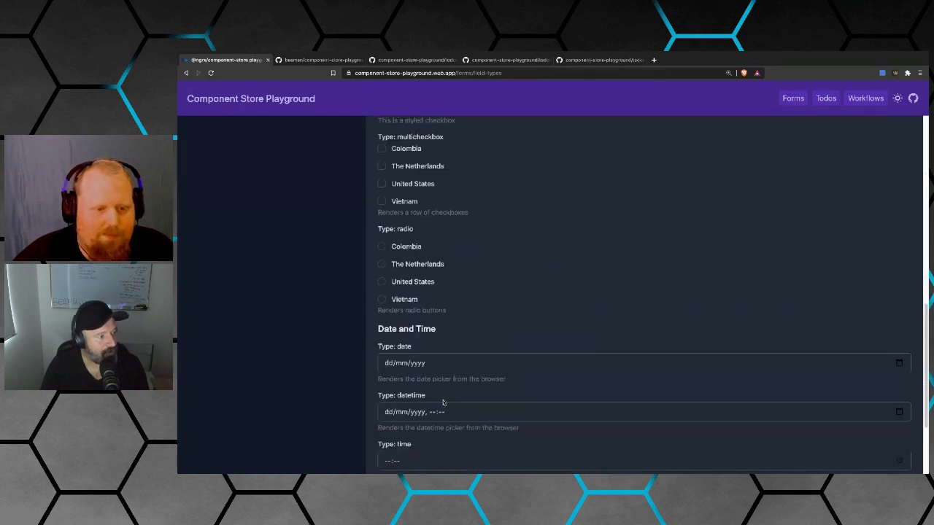
click(428, 267)
click(423, 281)
scroll(472, 301, up, 4)
scroll(472, 301, up, 6)
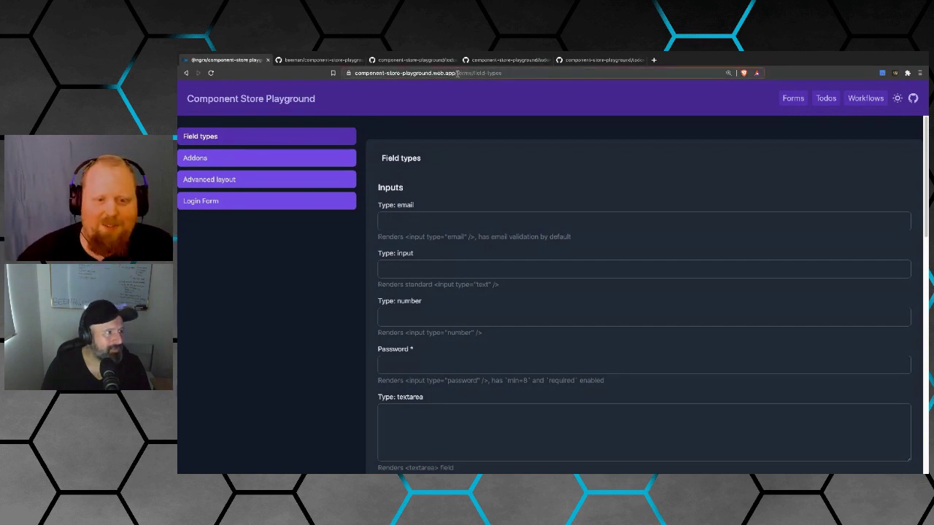
Select the base address component-store-playground.web.app in the page URL and switch to another window.
drag(458, 73, 355, 73)
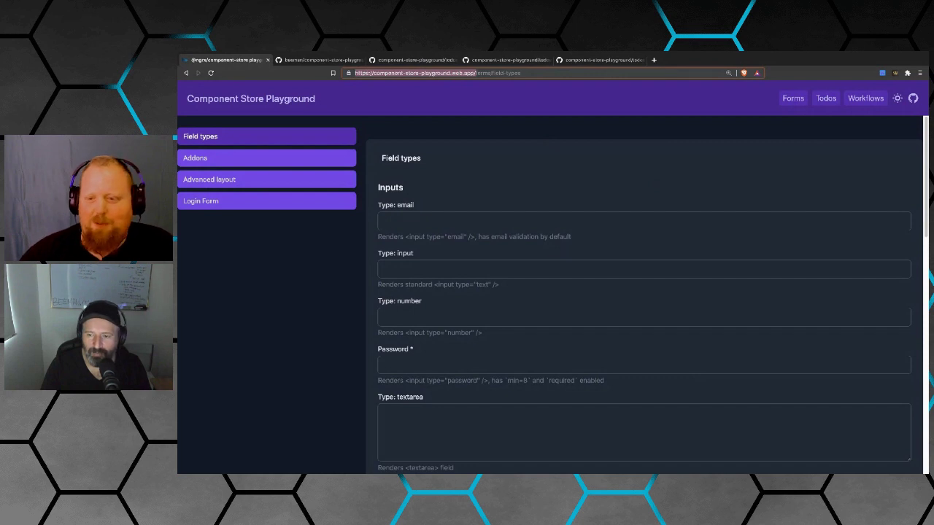
key(alt+Tab)
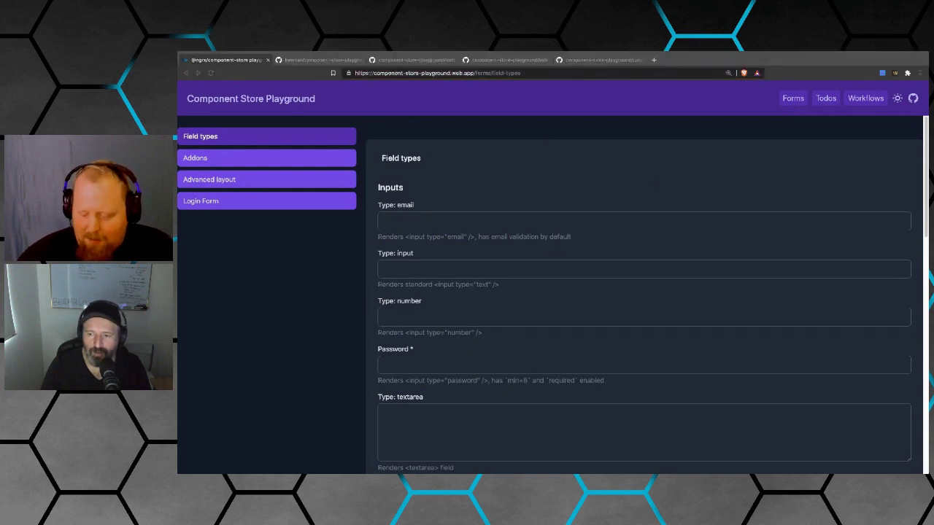